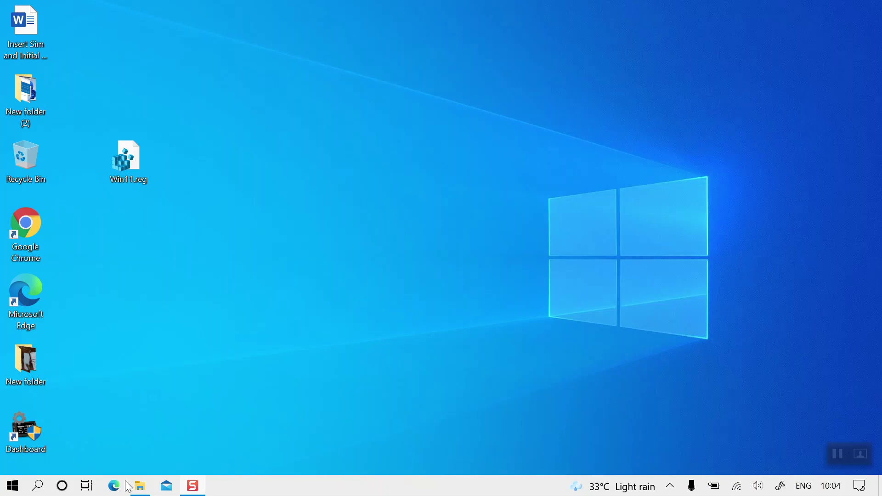
Open the contents of DVD Drive (H:) CCCOMA_X64FRE_EN-US_DV9 from This PC.
{"action": "left_click", "coordinate": [140, 485]}
{"action": "right_click", "coordinate": [253, 251]}
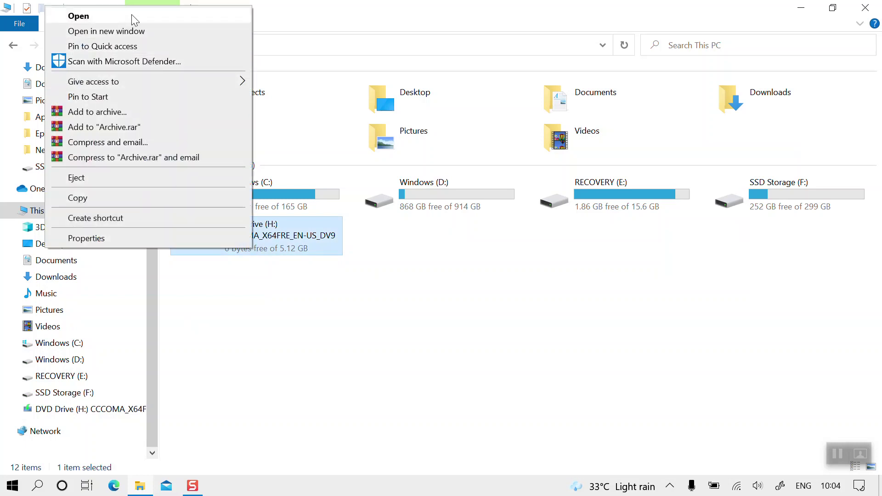
{"action": "left_click", "coordinate": [368, 372]}
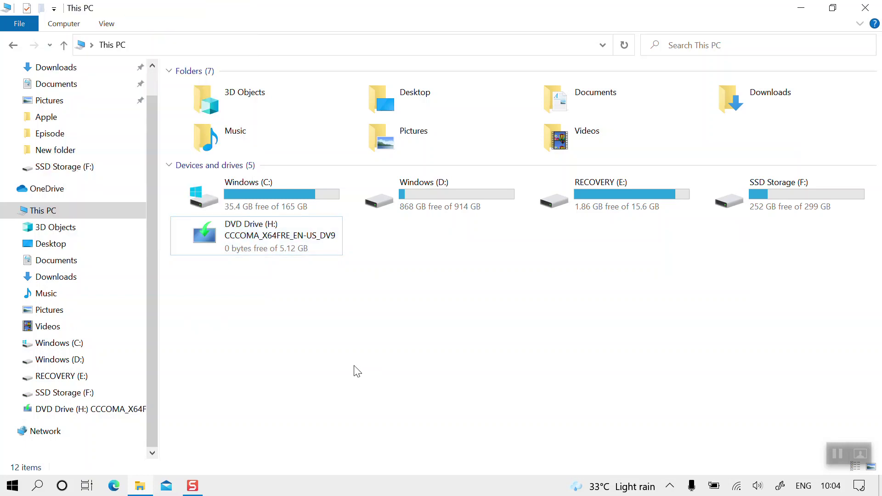
{"action": "right_click", "coordinate": [260, 244]}
{"action": "left_click", "coordinate": [175, 240]}
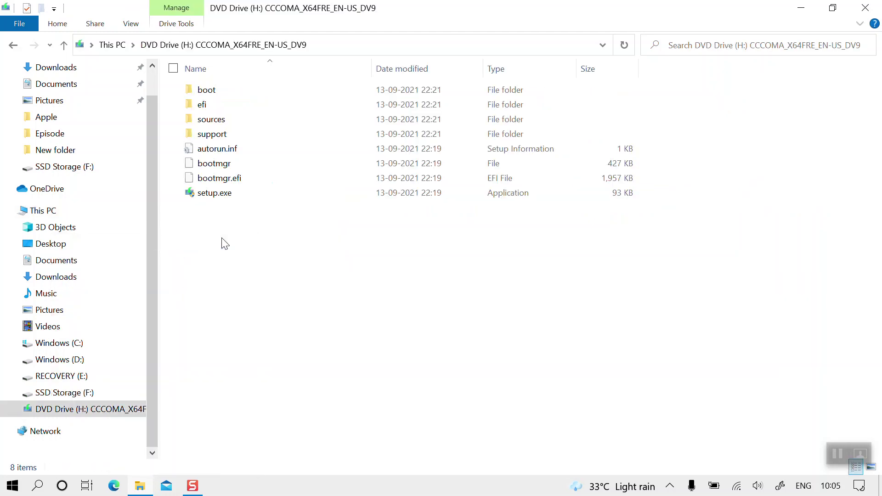
Try to install Windows 11 with setup.exe, opting out of helping make the installation better, and close Setup after the compatibility check.
{"action": "double_click", "coordinate": [222, 194]}
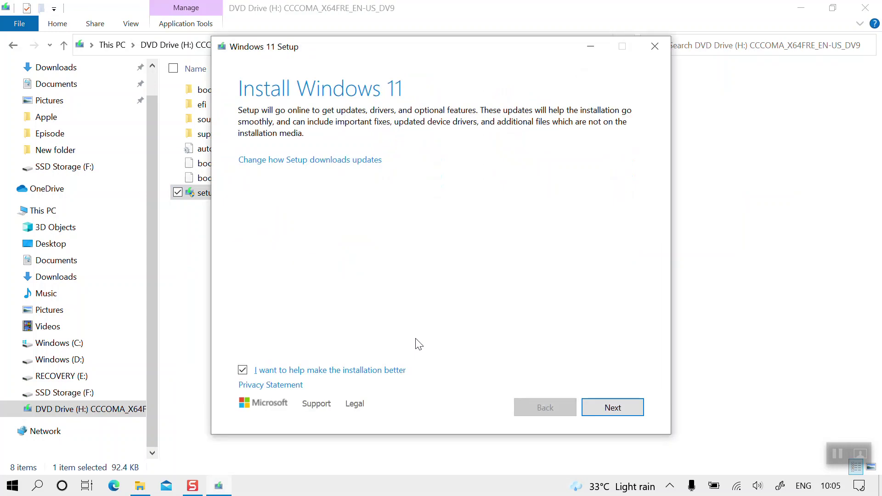
{"action": "left_click", "coordinate": [653, 420]}
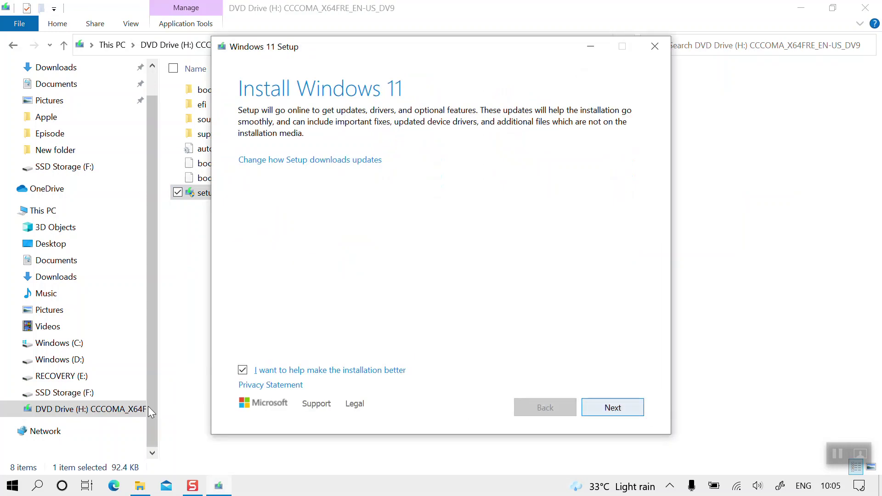
{"action": "left_click", "coordinate": [244, 373]}
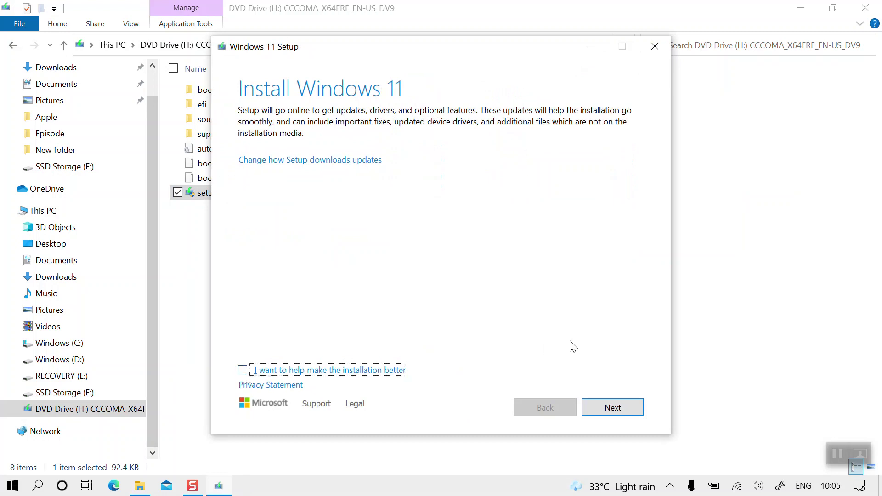
{"action": "left_click", "coordinate": [604, 409]}
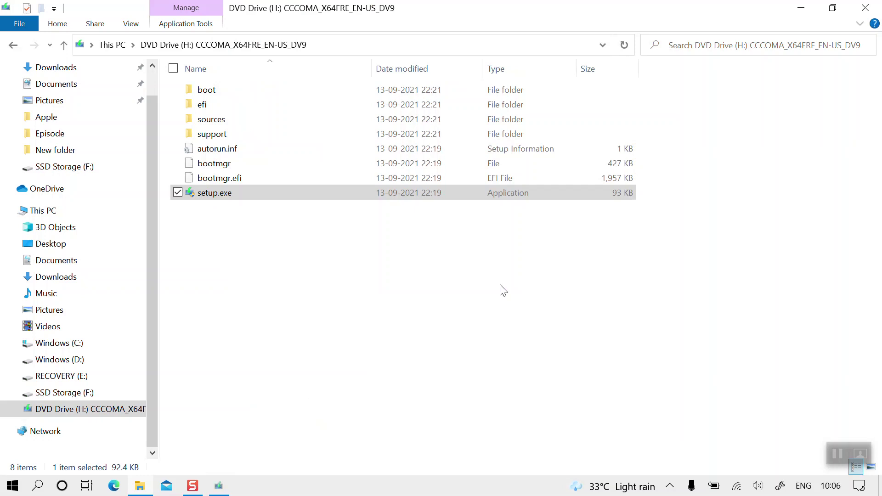
{"action": "left_click", "coordinate": [218, 487]}
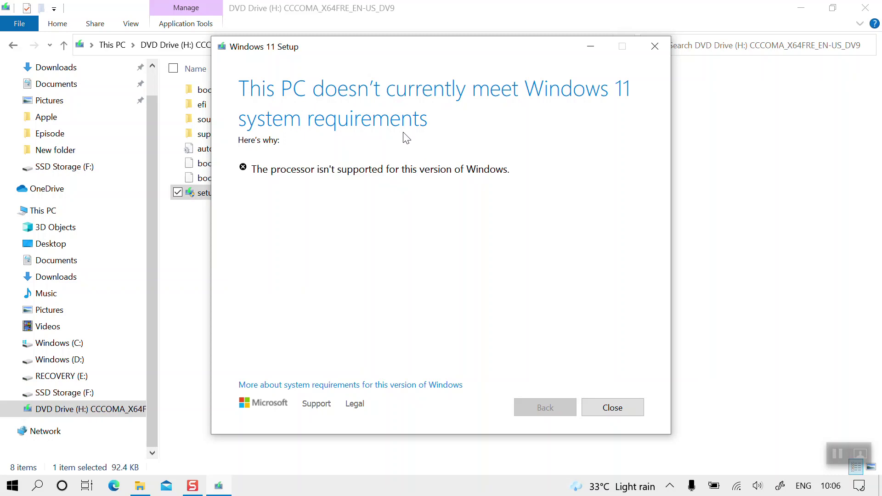
{"action": "left_click", "coordinate": [620, 413]}
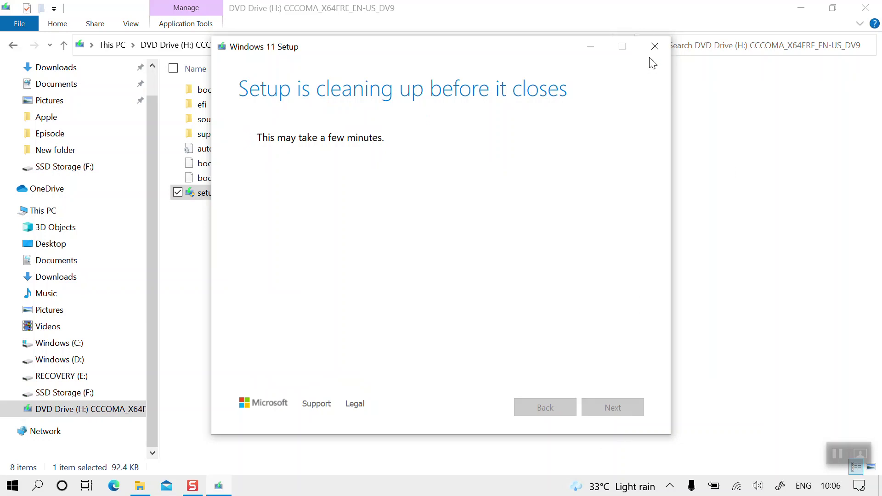
Open the desktop file Win11.reg in Notepad to examine its registry path and value.
{"action": "left_click", "coordinate": [802, 11]}
{"action": "left_click", "coordinate": [128, 159]}
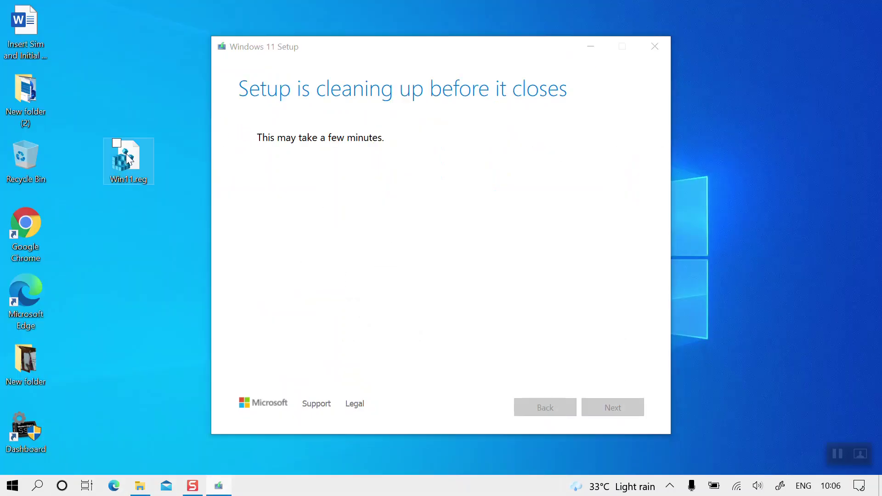
{"action": "right_click", "coordinate": [126, 155]}
{"action": "left_click", "coordinate": [56, 151]}
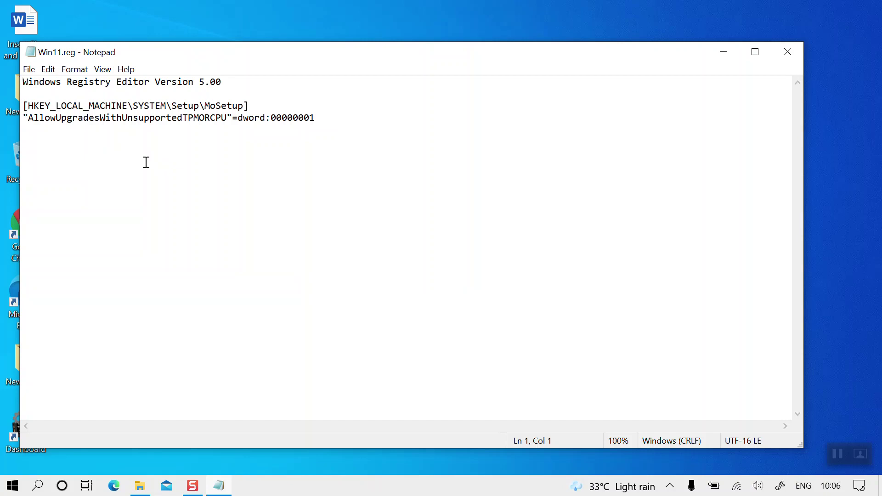
Open Registry Editor and shift its window so the Notepad text stays readable.
{"action": "key", "text": "super"}
{"action": "type", "text": "regi"}
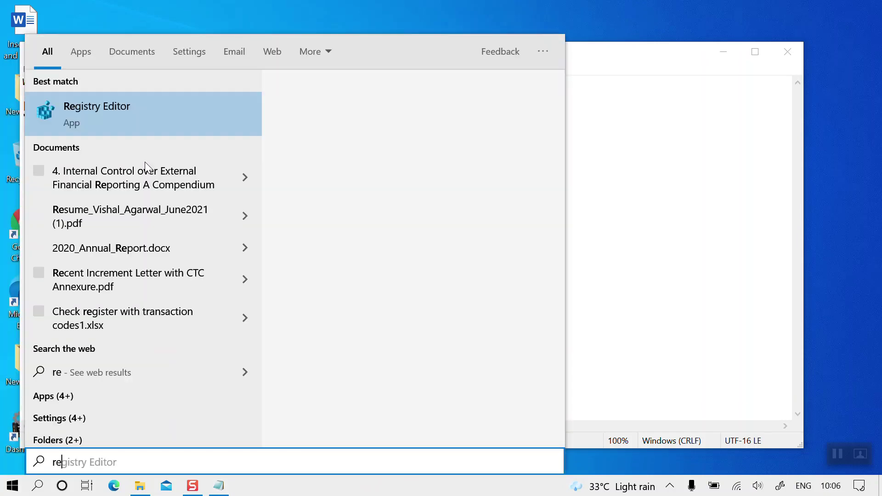
{"action": "type", "text": "stry"}
{"action": "key", "text": "Return"}
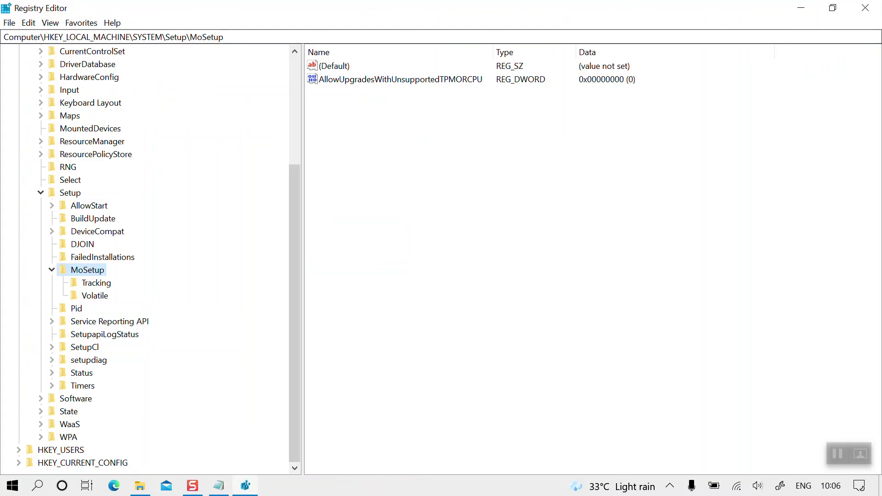
{"action": "left_click_drag", "start_coordinate": [363, 8], "coordinate": [518, 135]}
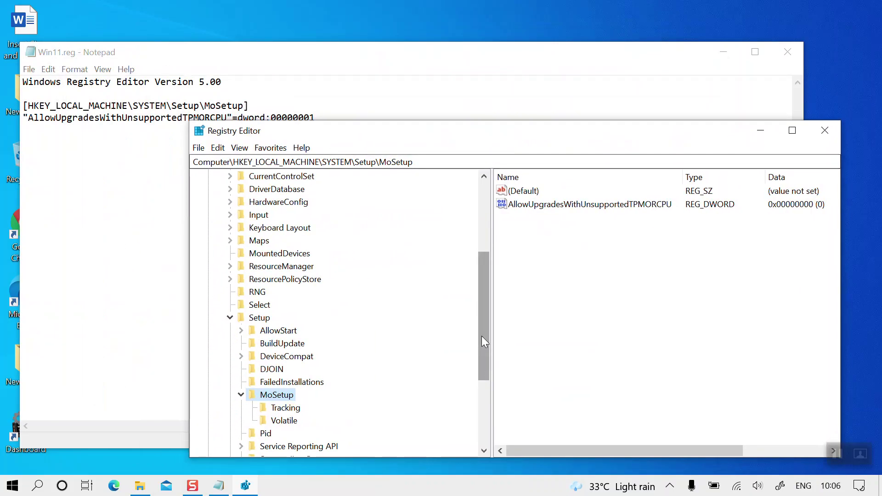
Navigate to the registry key HKEY_LOCAL_MACHINE\SYSTEM\Setup\MoSetup.
{"action": "scroll", "coordinate": [480, 344], "scroll_direction": "up", "scroll_amount": 4}
{"action": "left_click", "coordinate": [208, 215]}
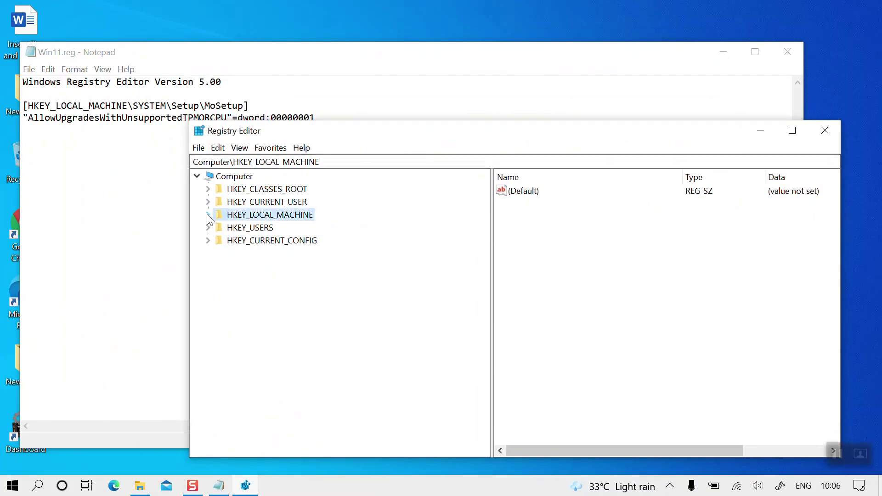
{"action": "left_click", "coordinate": [208, 215]}
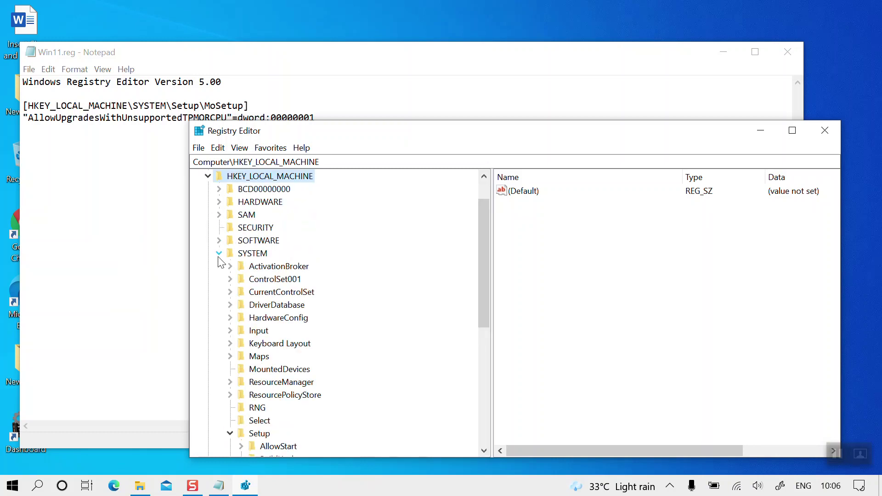
{"action": "left_click", "coordinate": [252, 253]}
{"action": "scroll", "coordinate": [304, 430], "scroll_direction": "down", "scroll_amount": 1}
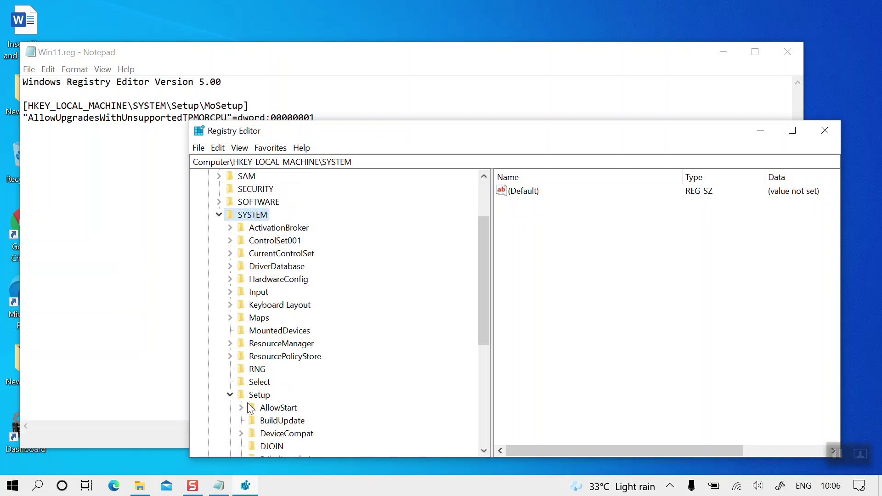
{"action": "left_click", "coordinate": [258, 396]}
{"action": "scroll", "coordinate": [411, 341], "scroll_direction": "down", "scroll_amount": 1}
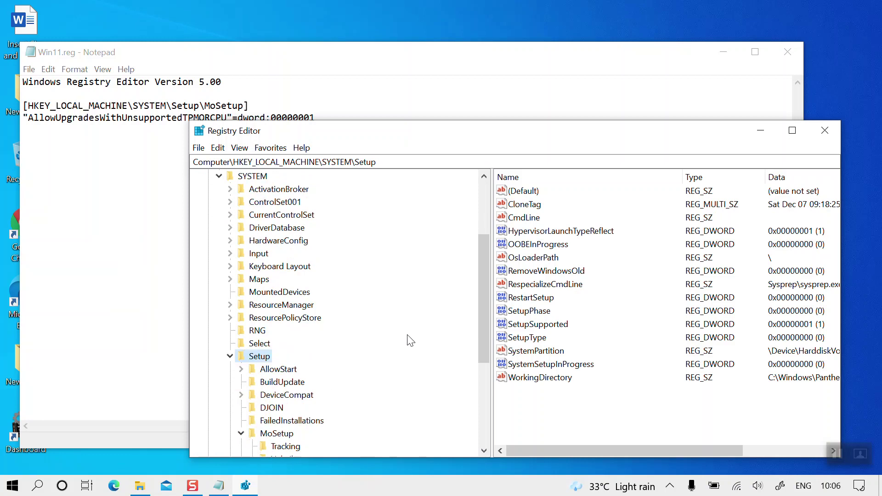
{"action": "left_click", "coordinate": [277, 433]}
Set the AllowUpgradesWithUnsupportedTPMORCPU value in the MoSetup key to 1 and close Registry Editor.
{"action": "left_click_drag", "start_coordinate": [536, 138], "coordinate": [457, 209]}
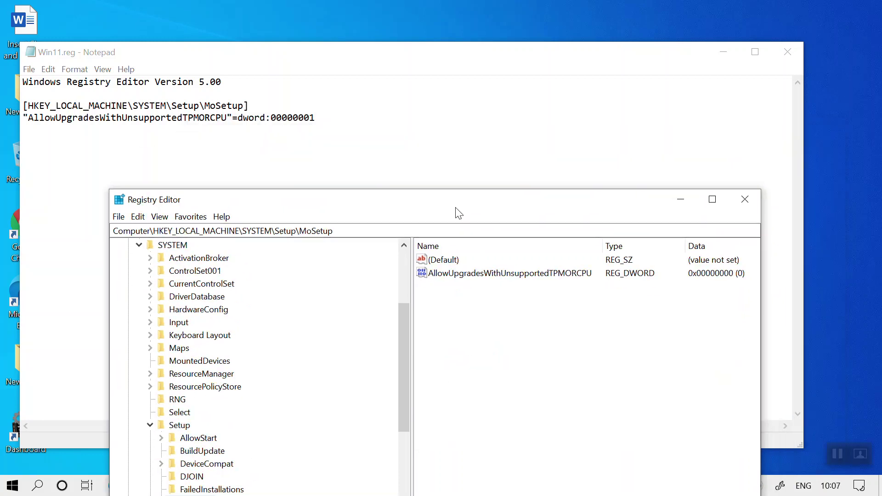
{"action": "double_click", "coordinate": [455, 275]}
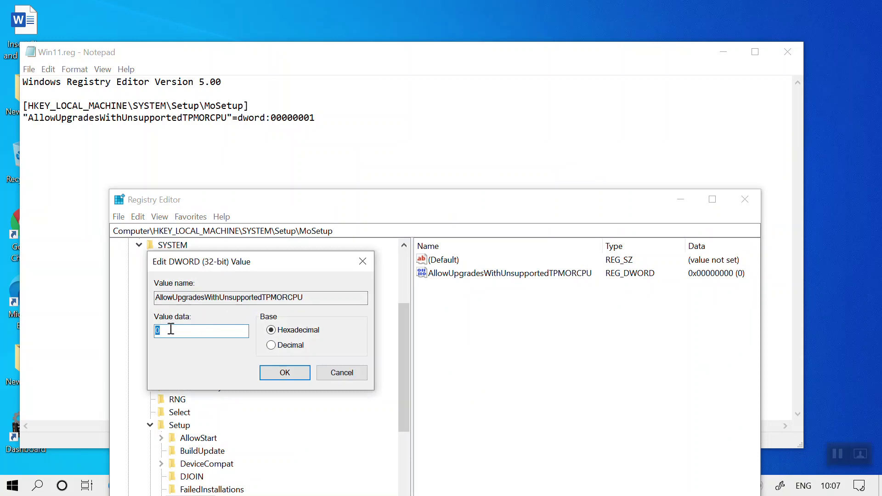
{"action": "type", "text": "1"}
{"action": "left_click", "coordinate": [290, 373]}
{"action": "left_click_drag", "start_coordinate": [459, 208], "coordinate": [453, 102]}
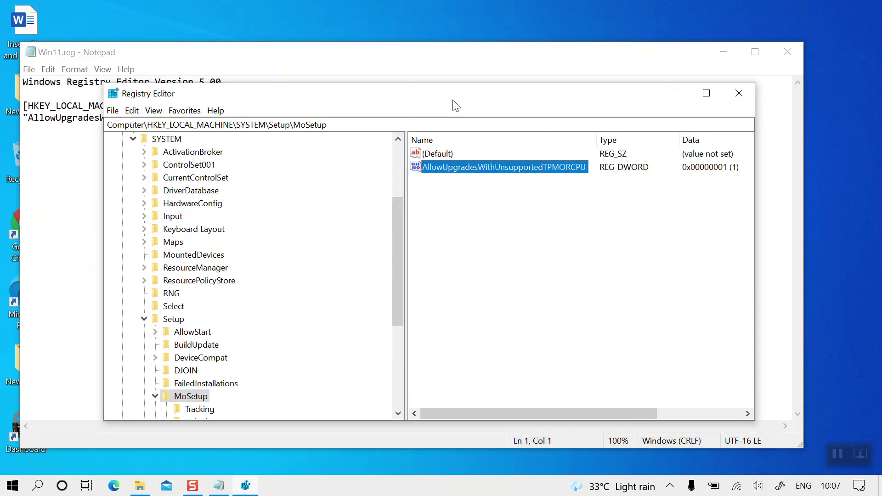
{"action": "left_click", "coordinate": [732, 94]}
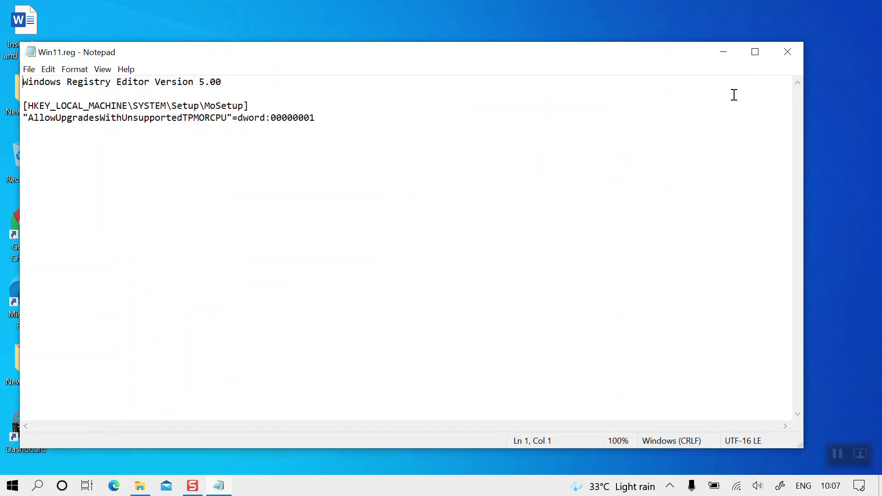
Minimize Notepad, return to the DVD drive folder and disconnect the computer from its current Wi-Fi network.
{"action": "left_click", "coordinate": [725, 49]}
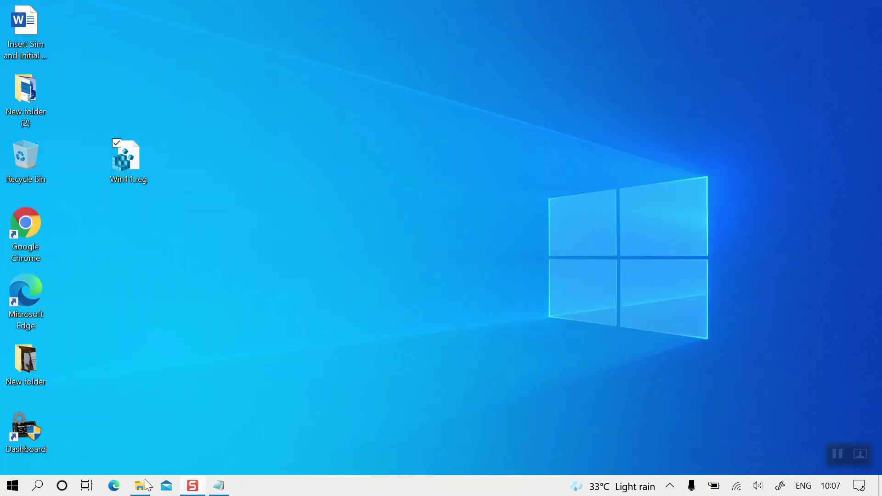
{"action": "left_click", "coordinate": [139, 486]}
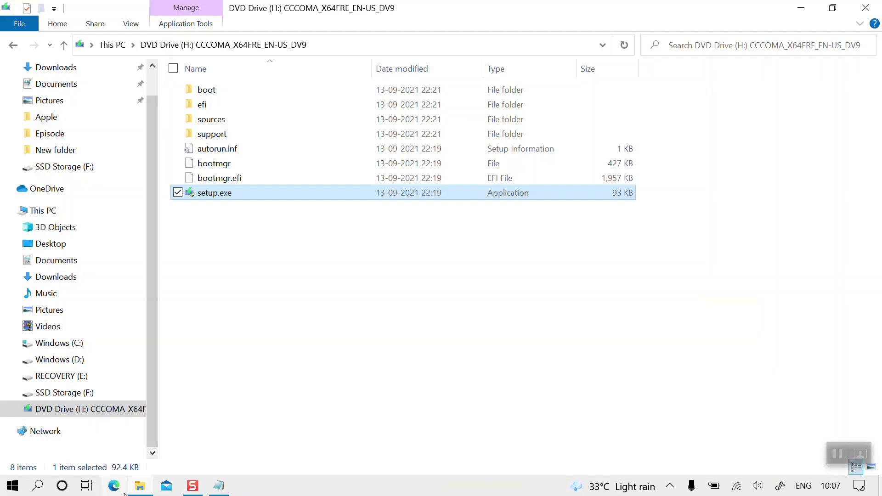
{"action": "left_click", "coordinate": [321, 275]}
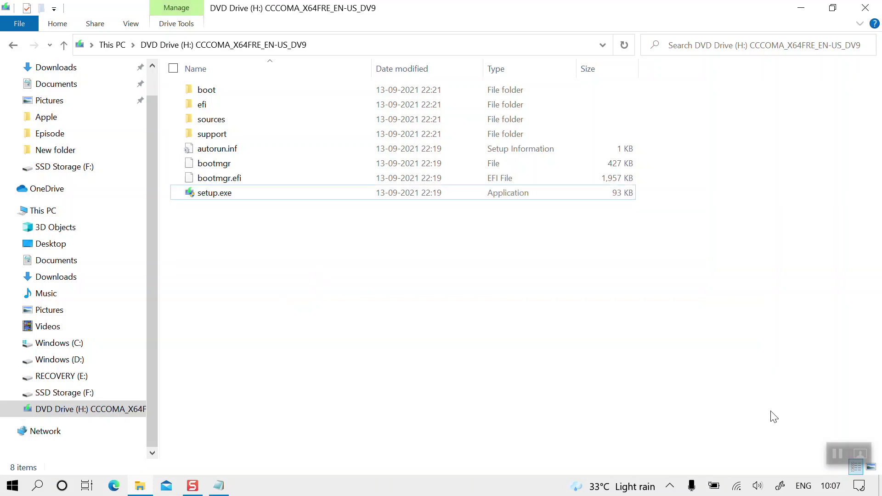
{"action": "left_click", "coordinate": [737, 488]}
{"action": "right_click", "coordinate": [737, 488]}
{"action": "left_click", "coordinate": [737, 488]}
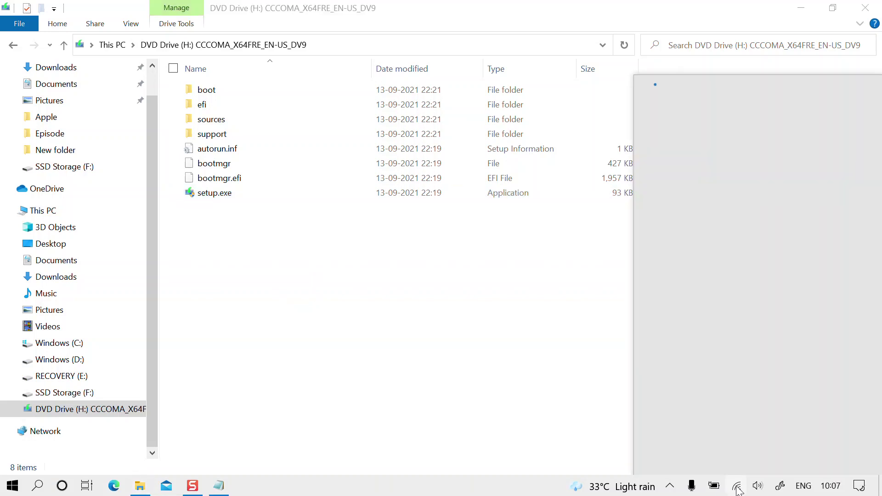
{"action": "left_click", "coordinate": [816, 159]}
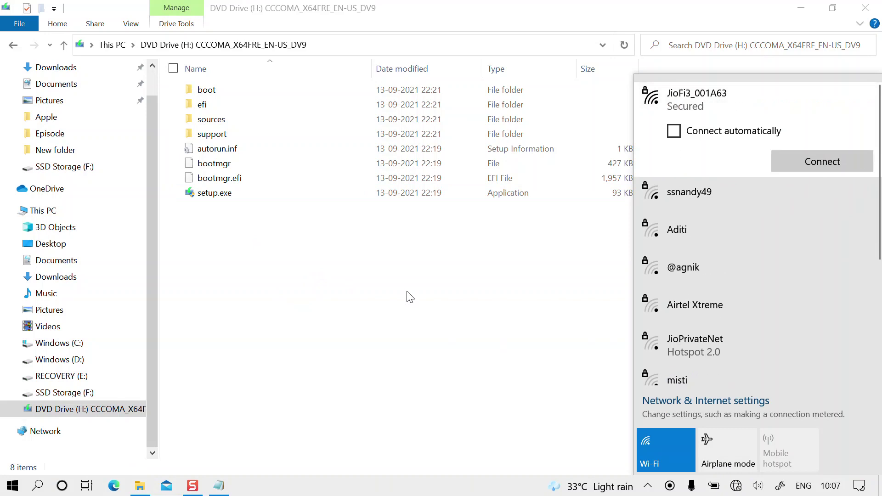
{"action": "left_click", "coordinate": [404, 289]}
Run setup.exe from the DVD drive again and continue with "I want to help make the installation better" turned off.
{"action": "left_click", "coordinate": [219, 197]}
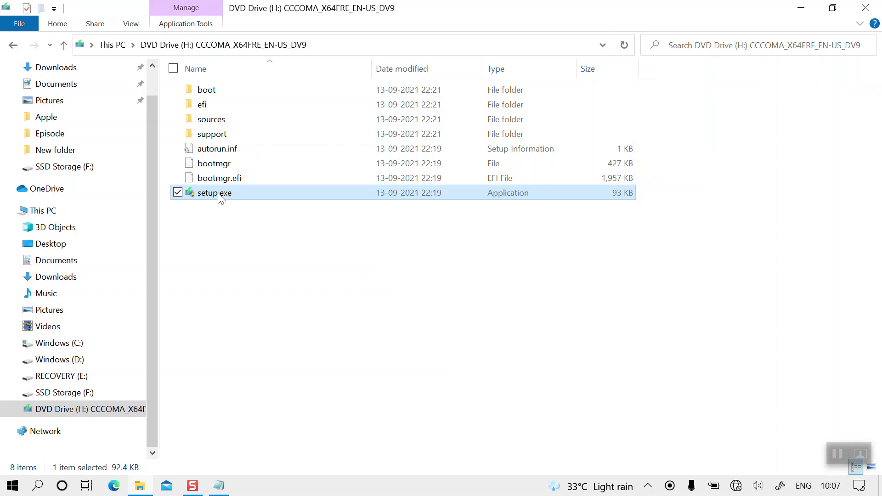
{"action": "double_click", "coordinate": [220, 197]}
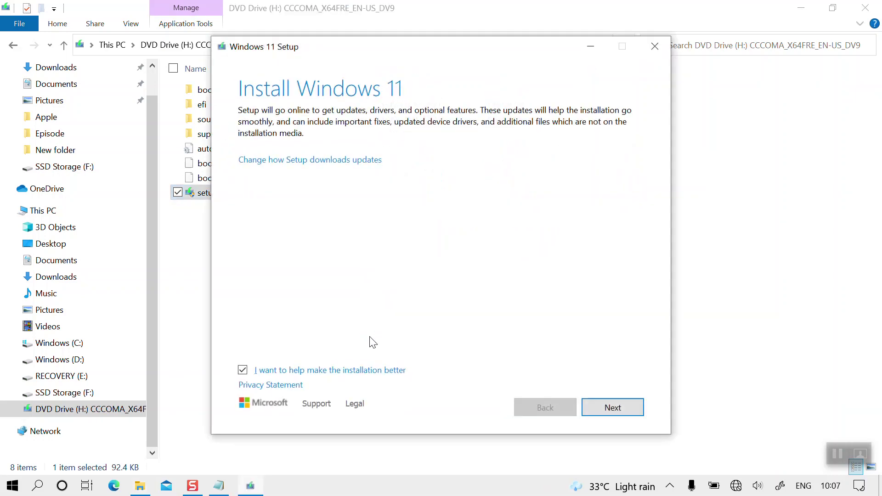
{"action": "left_click", "coordinate": [242, 370]}
{"action": "left_click", "coordinate": [606, 409]}
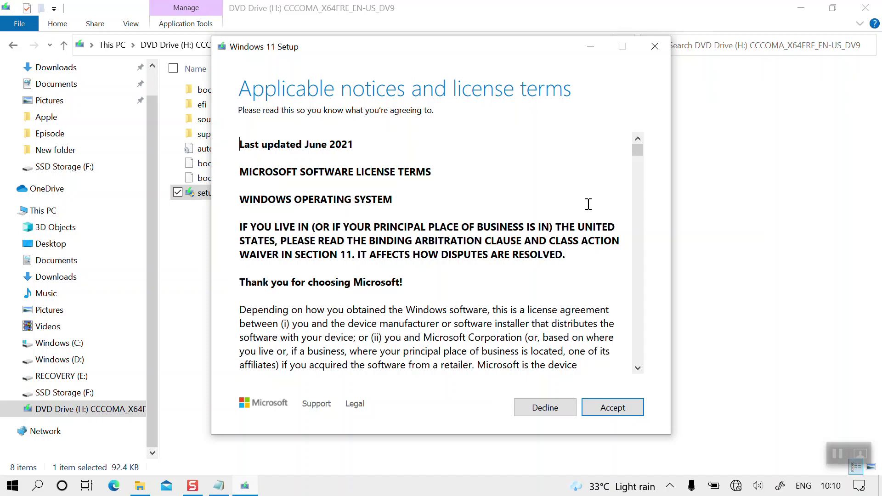
Accept the Windows 11 license terms and the statement about installing on a PC below the minimum system requirements.
{"action": "mouse_move", "coordinate": [636, 153]}
{"action": "left_mouse_down"}
{"action": "mouse_move", "coordinate": [636, 161]}
{"action": "mouse_move", "coordinate": [635, 153]}
{"action": "left_mouse_up"}
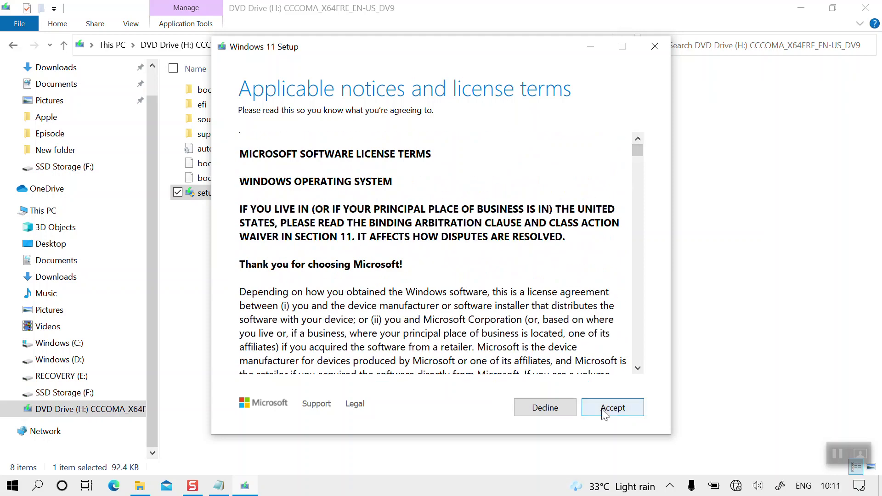
{"action": "left_click", "coordinate": [638, 139]}
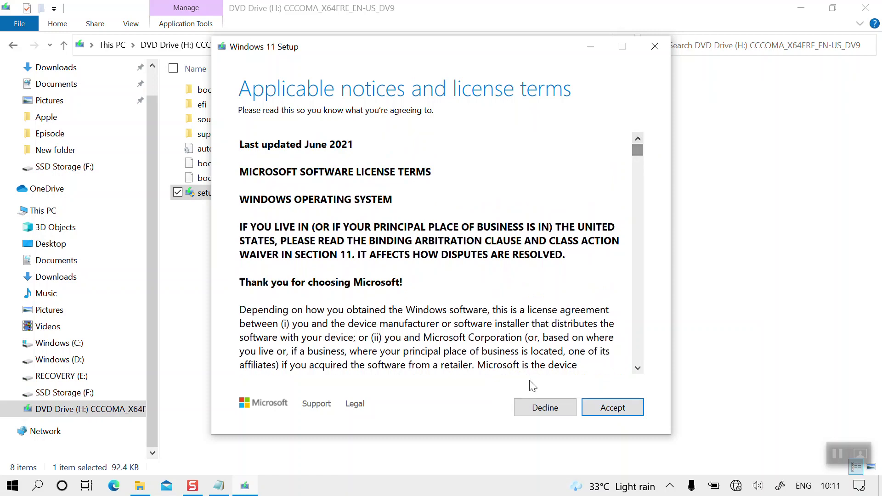
{"action": "left_click", "coordinate": [611, 413]}
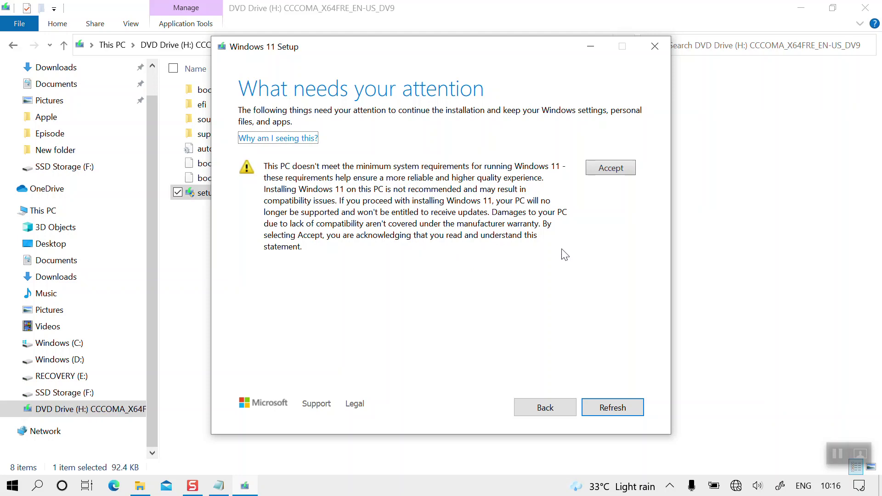
{"action": "left_click", "coordinate": [610, 170]}
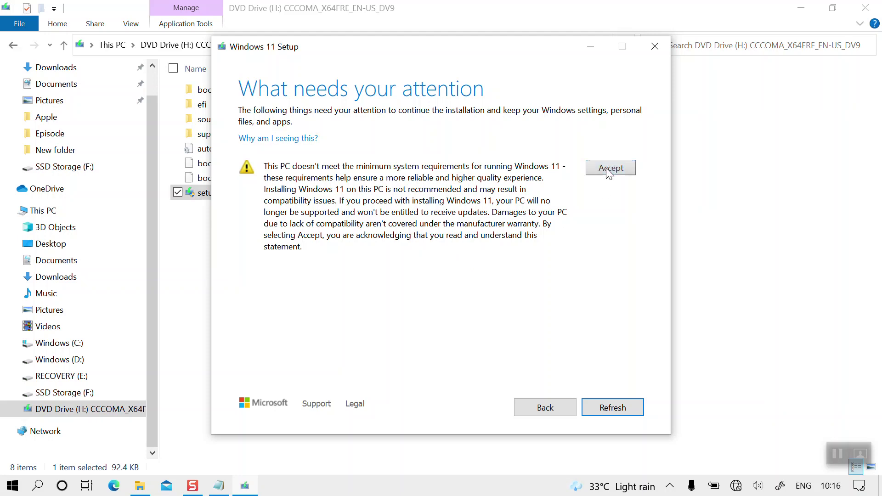